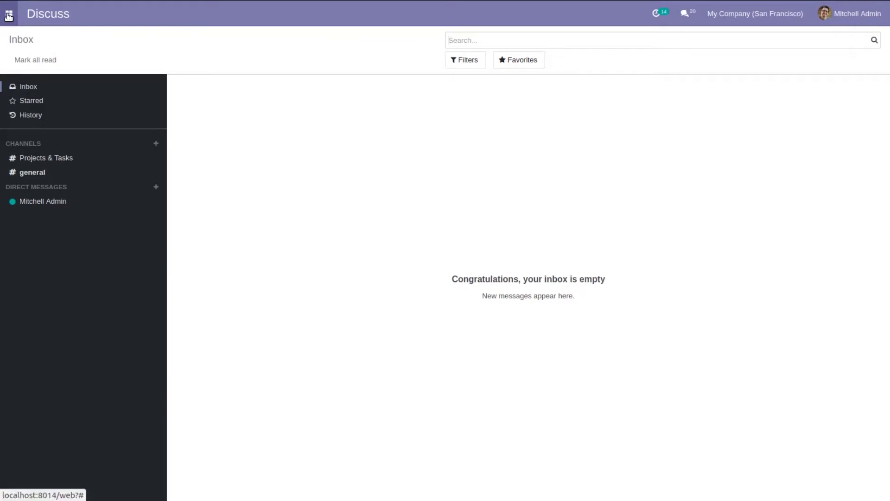
Launch the Inventory app from the apps grid and browse its operations options.
click(9, 15)
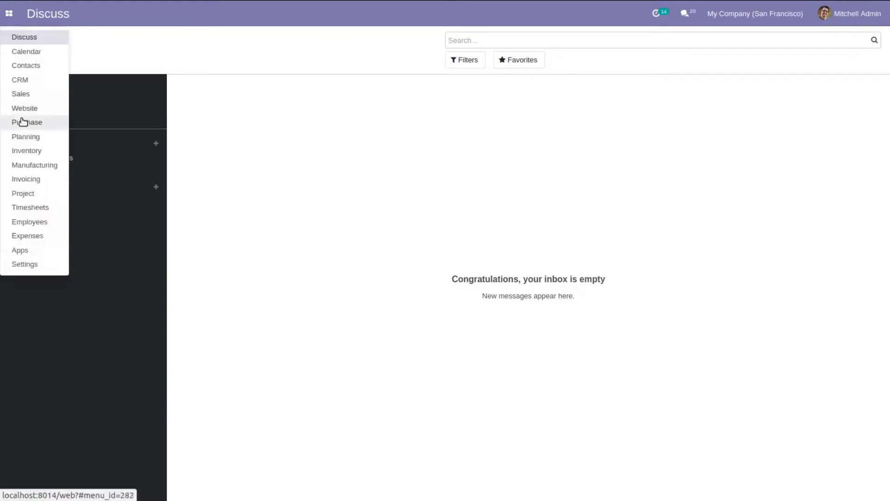
click(26, 152)
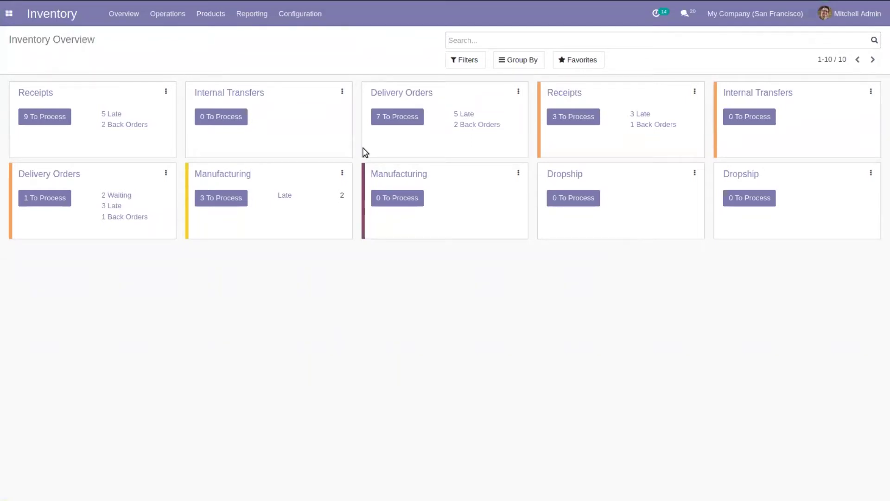
click(299, 18)
mouse_move(168, 13)
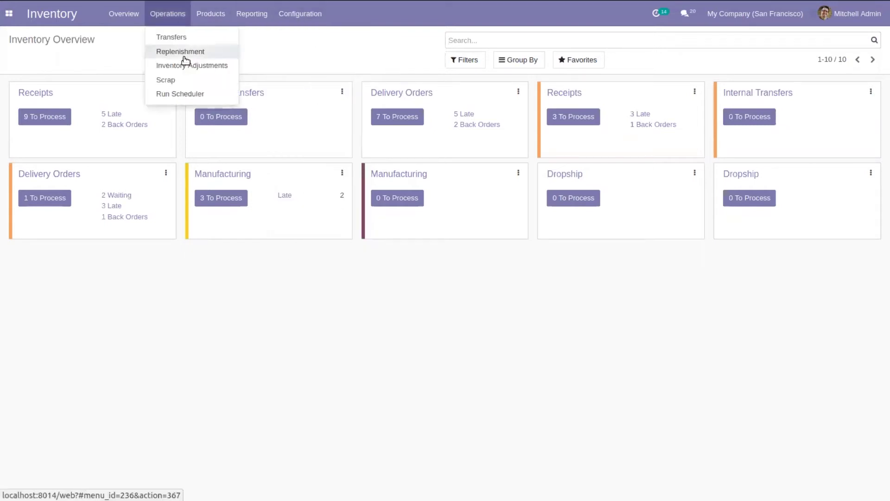
Show the Inventory Adjustments list with its five existing adjustments.
click(191, 66)
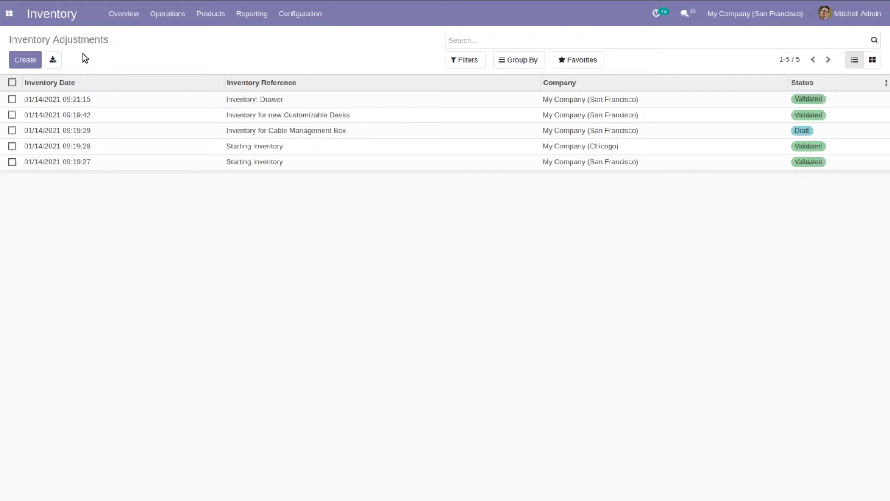
Create a new adjustment with reference 'Inventory adjustment jan 2020', correcting the mistyped month.
click(19, 61)
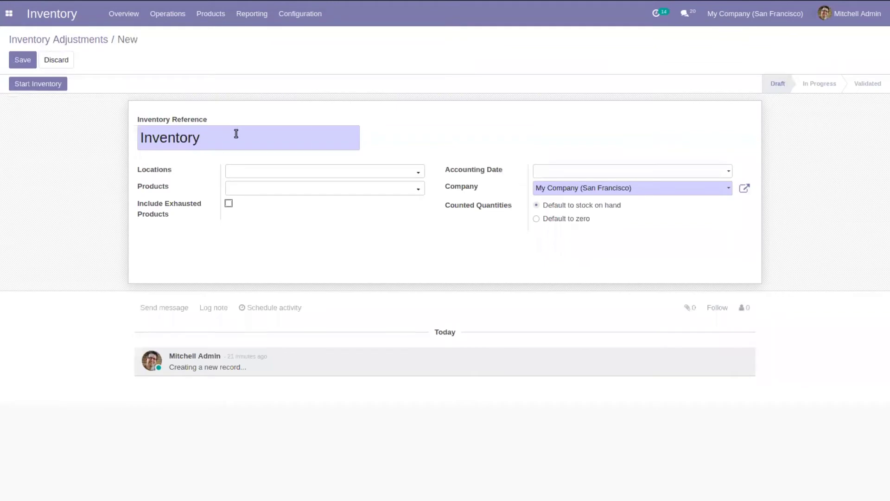
text( adjus)
text(tment dec/)
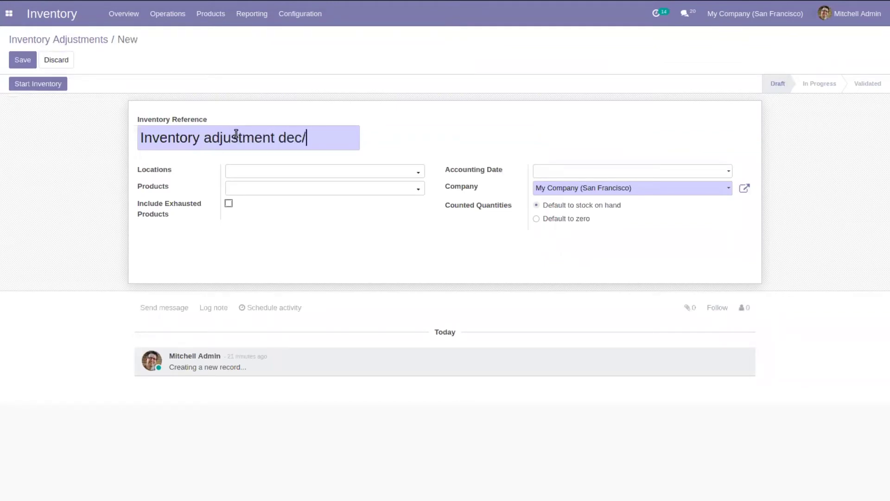
key(BackSpace)
key(BackSpace)
key(BackSpace)
key(BackSpace)
text(jan )
text(2020)
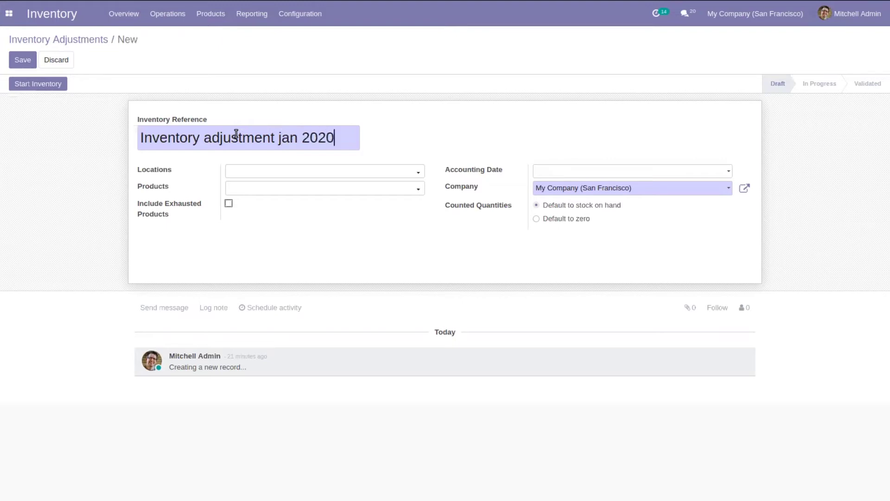
click(248, 173)
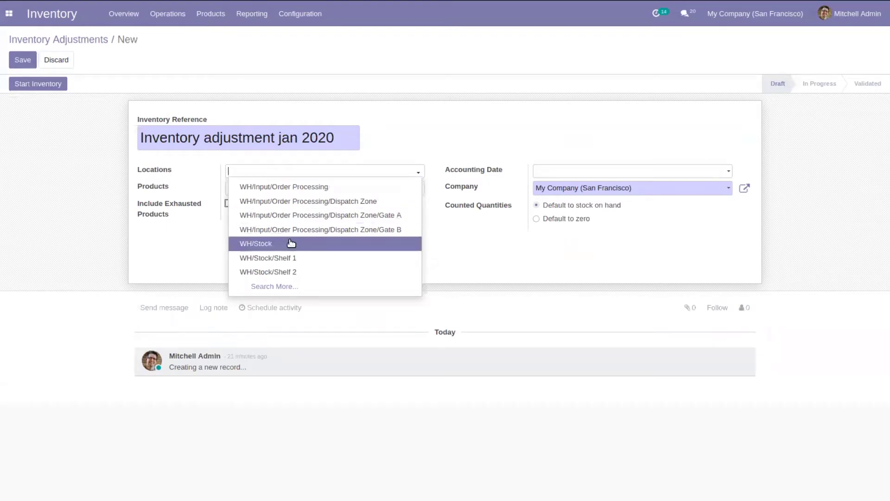
Limit counting to Large Cabinet, Large Desk and Storage Box, include exhausted products, and save.
click(203, 174)
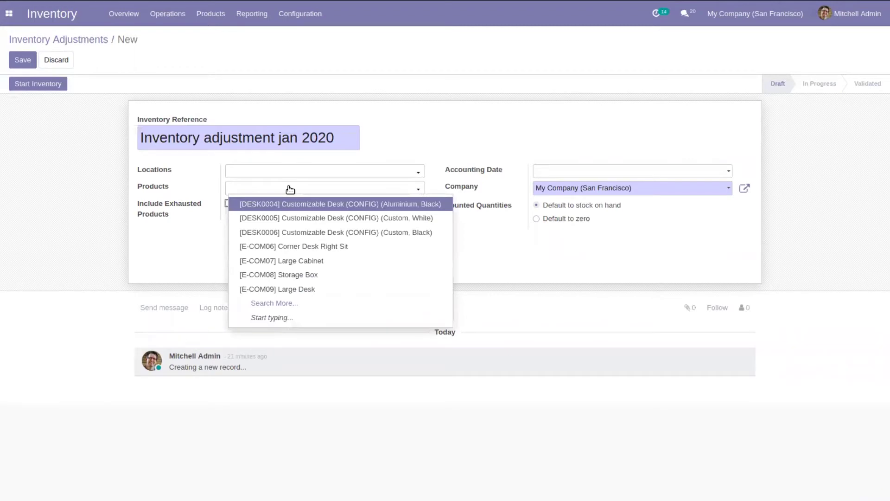
click(308, 261)
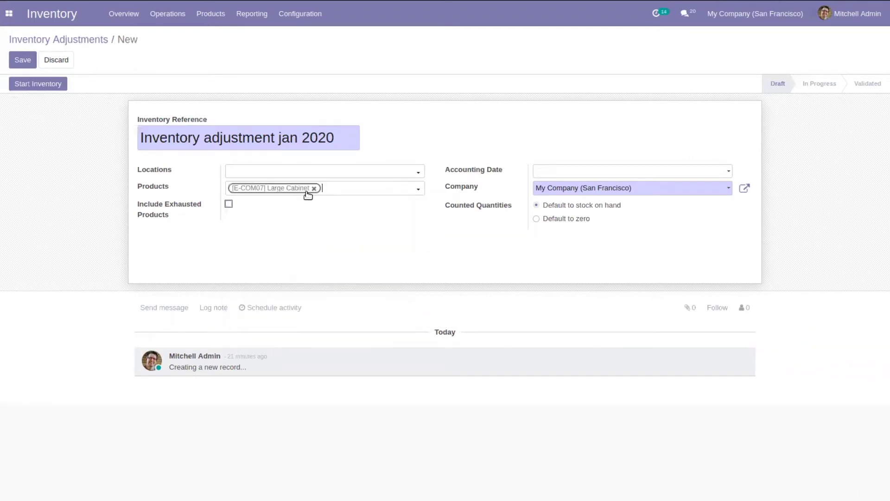
click(352, 189)
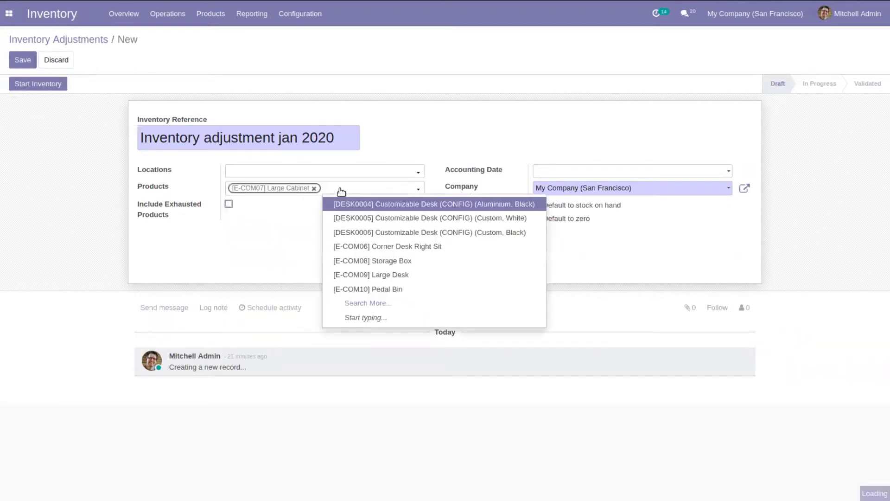
click(361, 277)
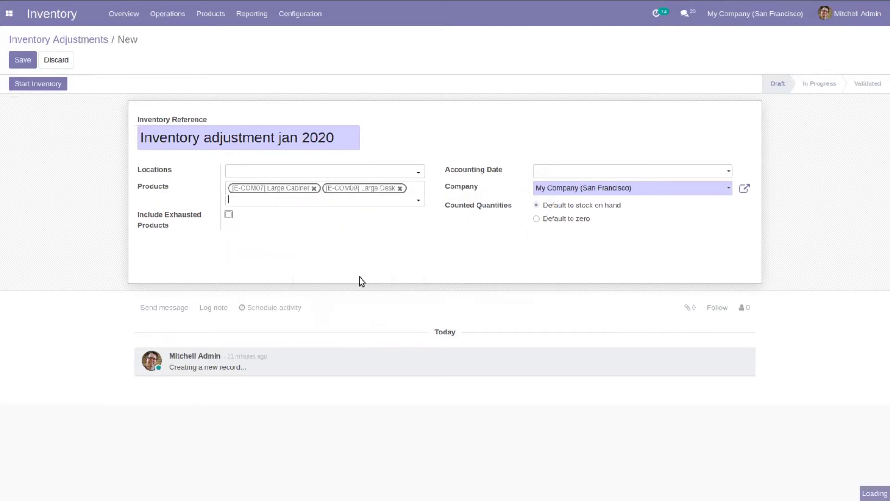
click(344, 204)
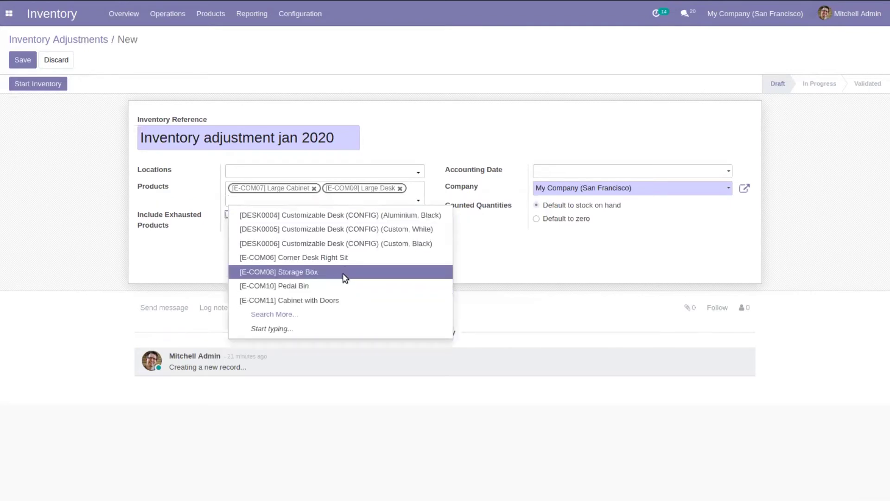
click(344, 272)
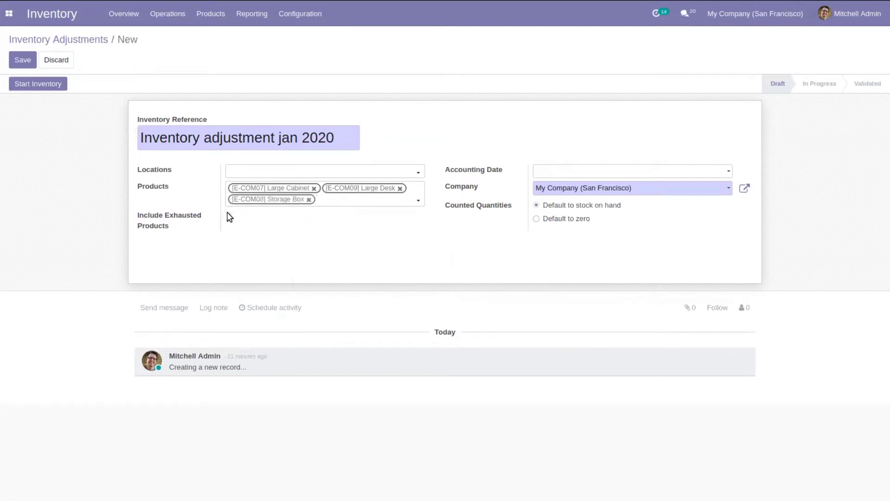
click(228, 213)
click(19, 63)
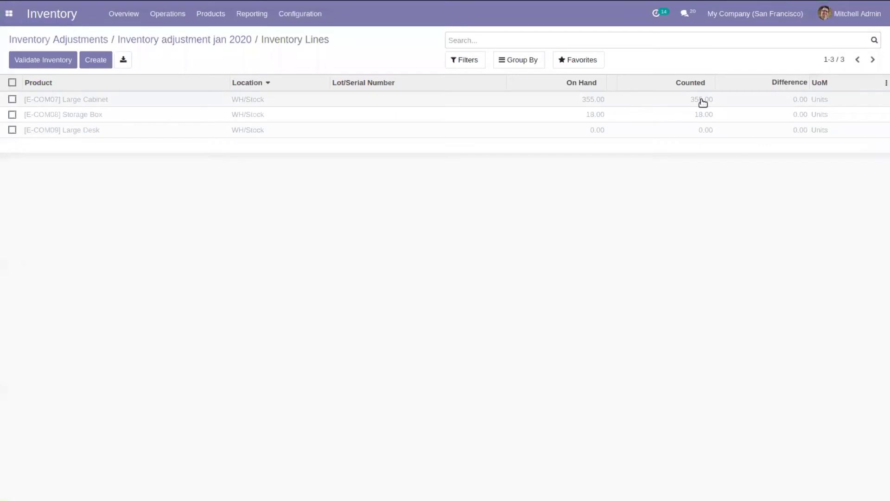
Change Large Cabinet's counted quantity from 355 to 400, a 45-unit difference.
click(702, 100)
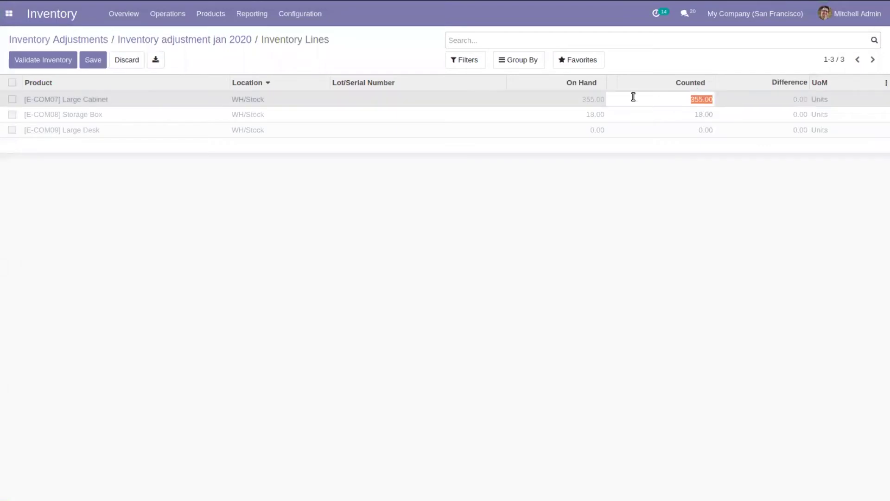
key(BackSpace)
text(400)
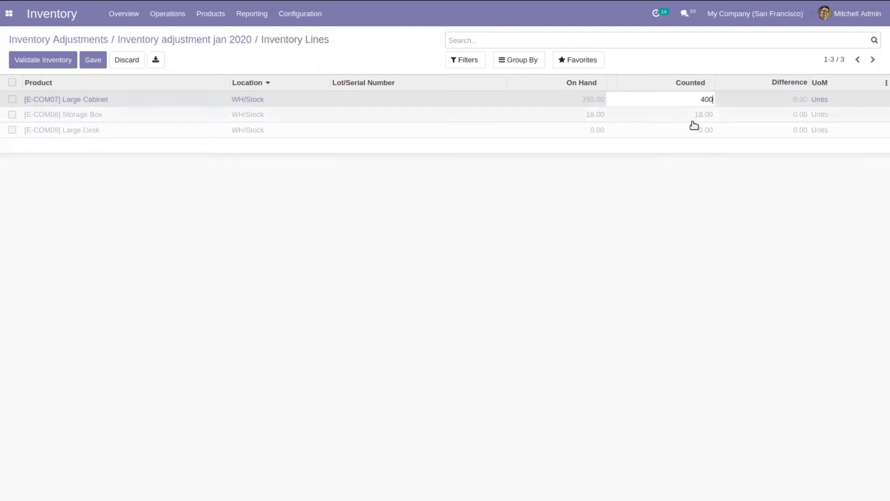
click(712, 178)
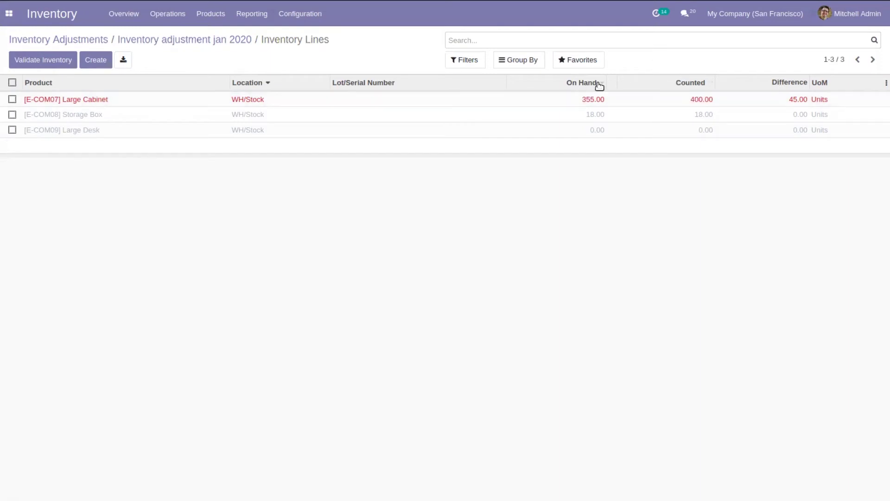
click(700, 114)
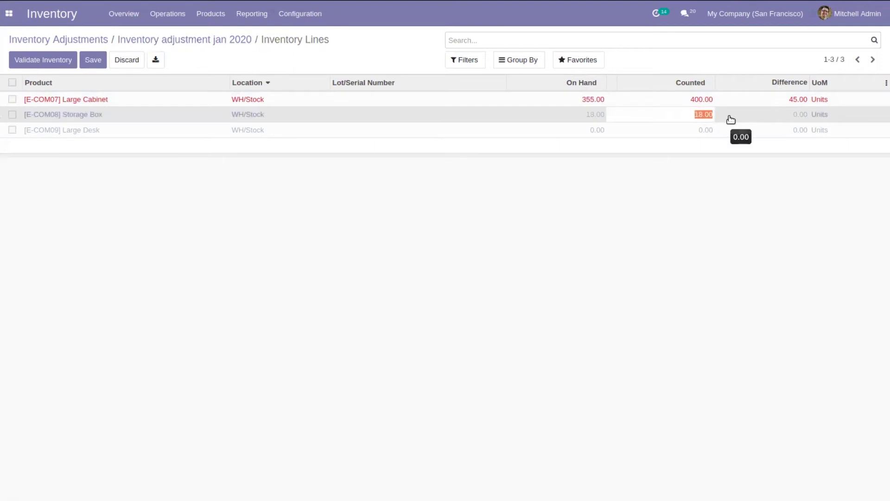
Record 15 Storage Boxes counted (difference -3) and discard the accidental blank count line.
key(BackSpace)
click(697, 191)
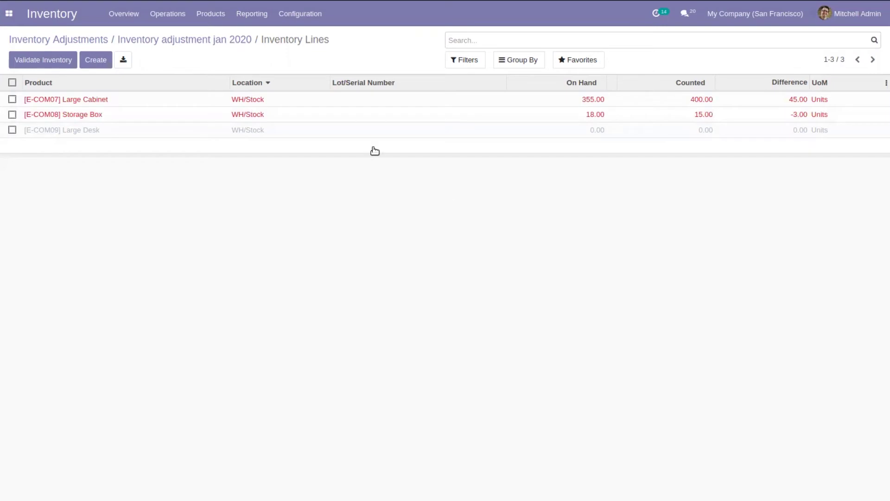
click(91, 65)
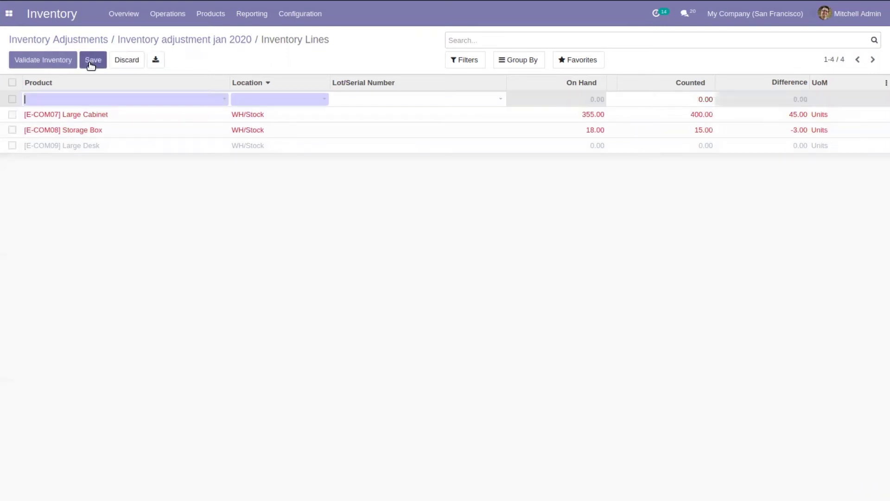
click(60, 100)
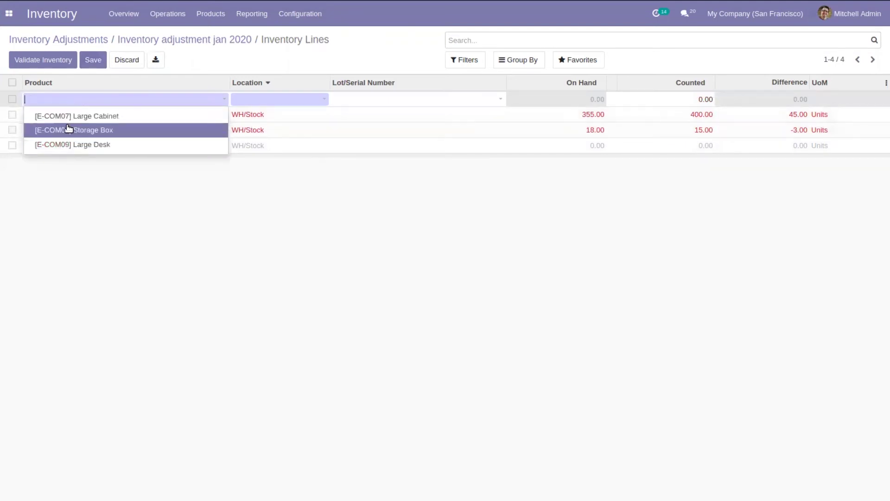
click(144, 251)
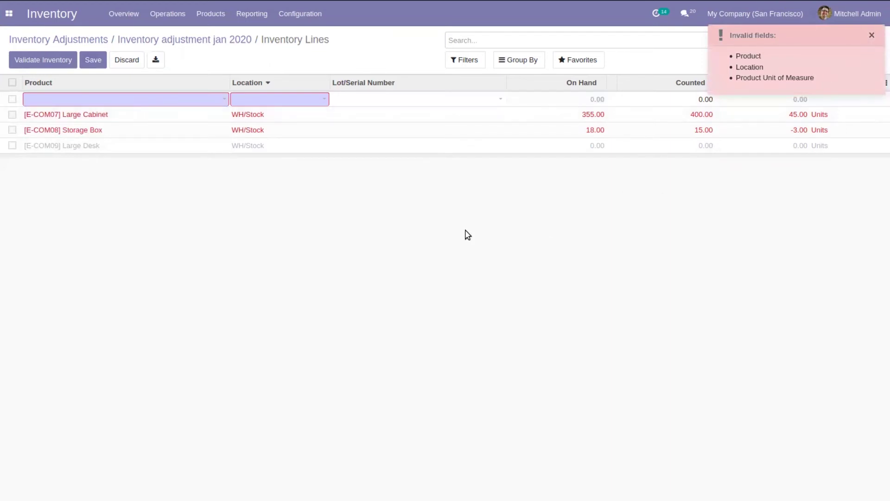
click(420, 231)
click(138, 59)
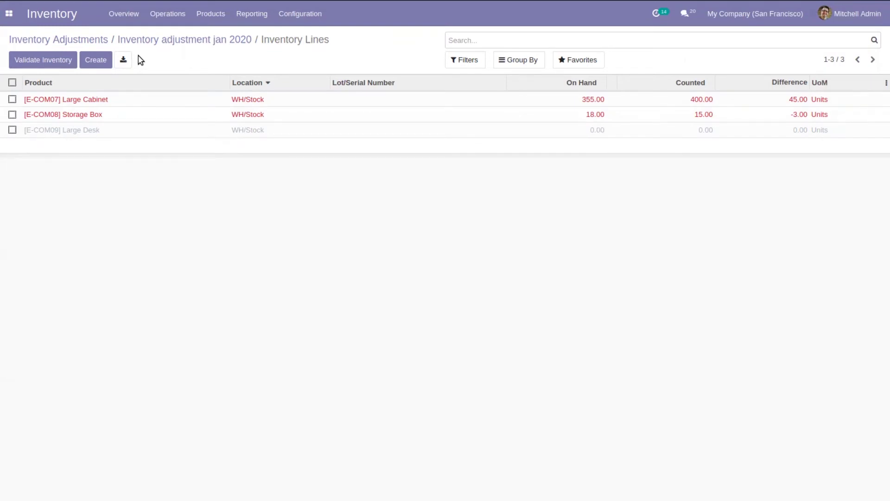
Validate 'Inventory adjustment jan 2020' and print its count sheet.
click(54, 63)
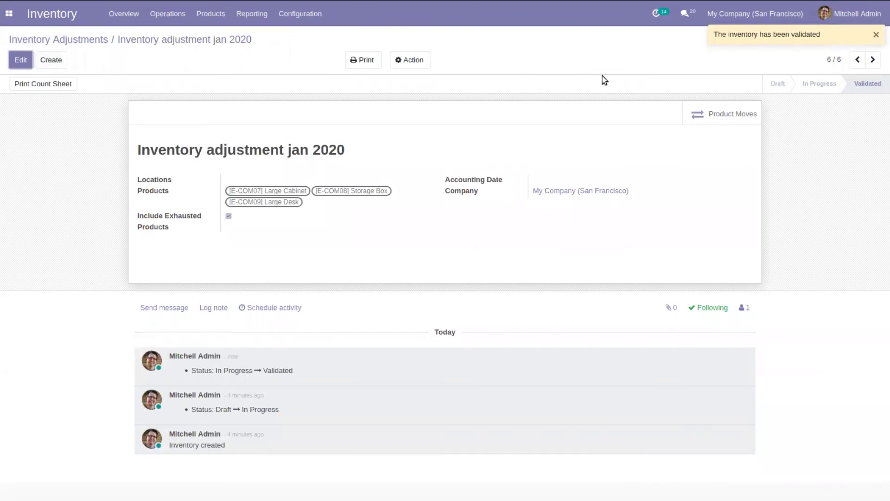
click(53, 88)
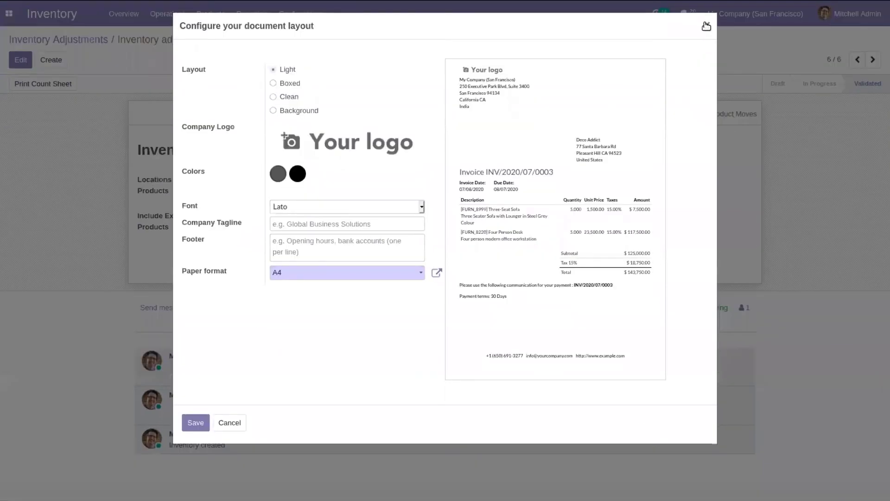
click(706, 27)
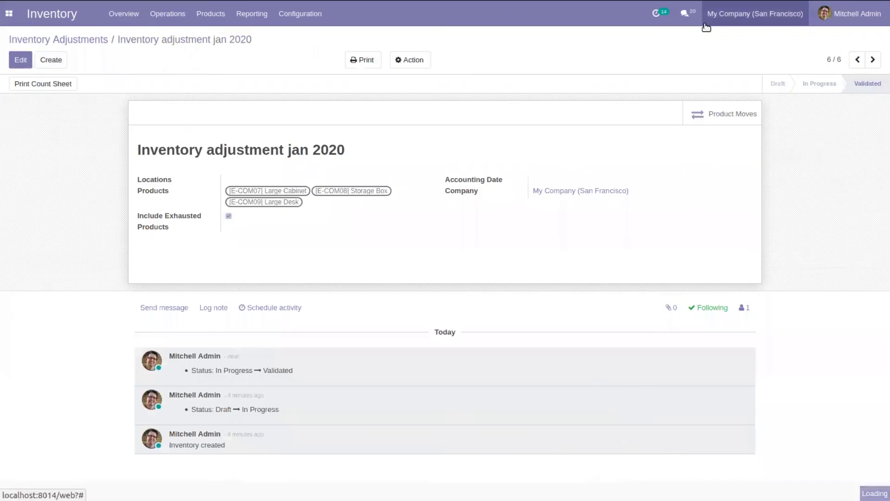
Follow the adjustment's 45-unit Large Cabinet move through to the Large Cabinet product record.
click(714, 121)
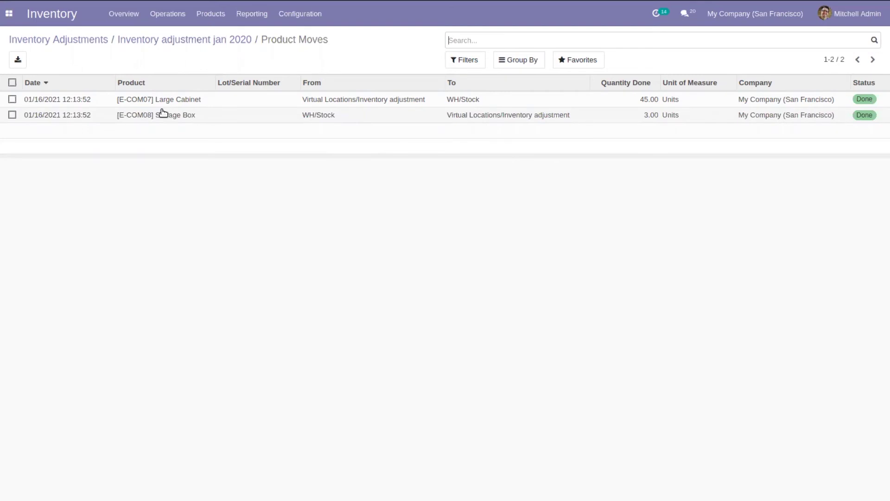
click(185, 98)
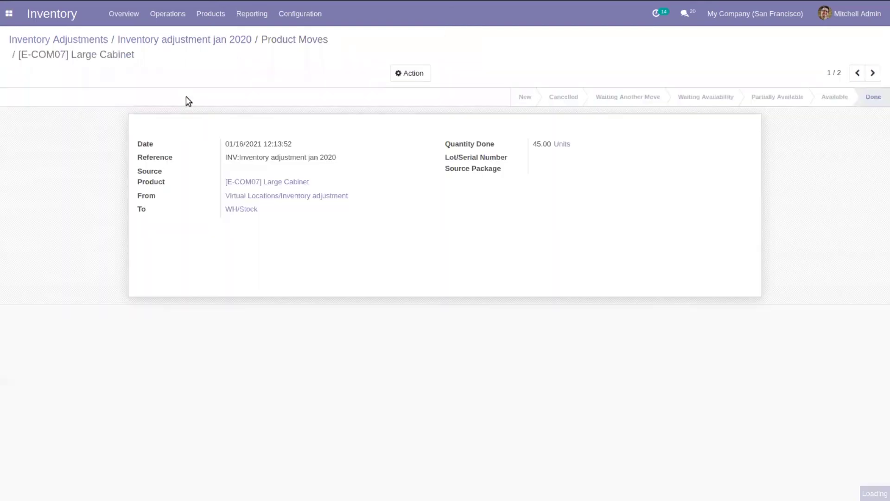
click(273, 181)
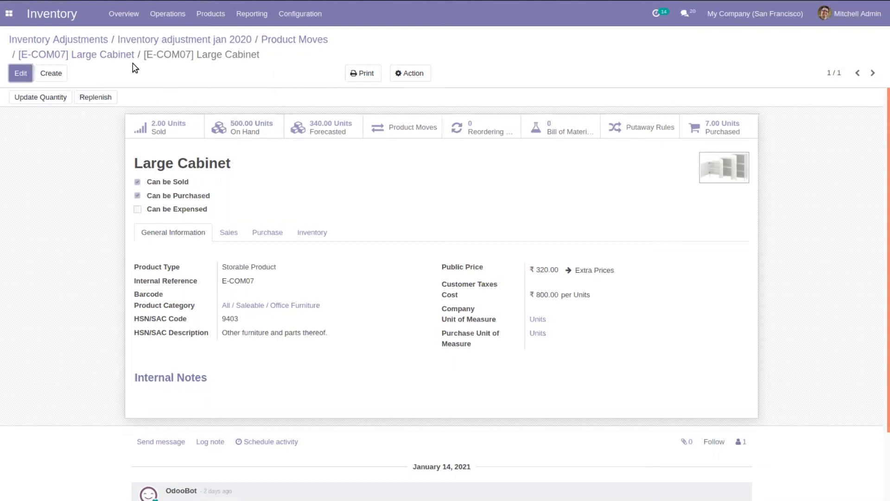
Open the Reporting > Product Moves report and expand the [E-COM07] Large Cabinet group.
click(249, 15)
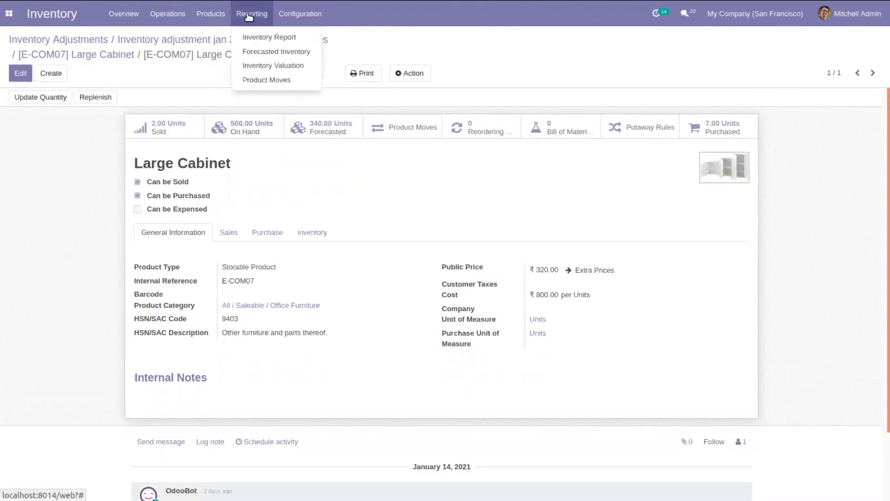
click(272, 81)
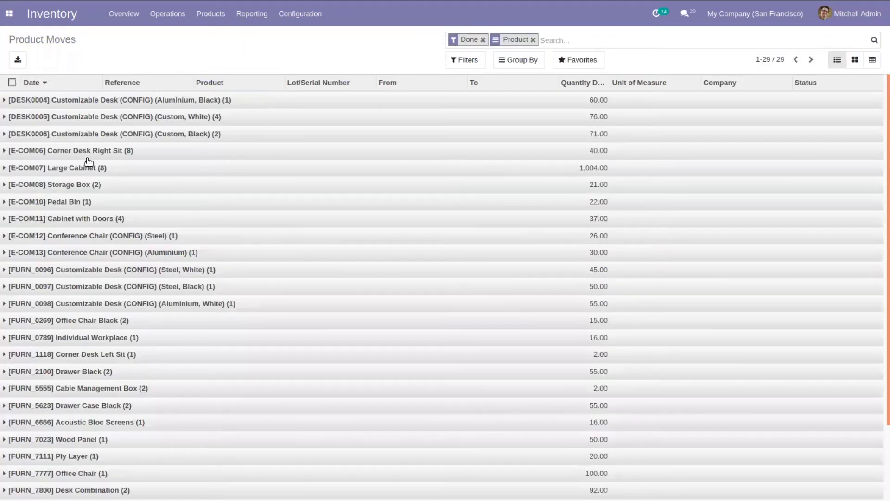
click(89, 168)
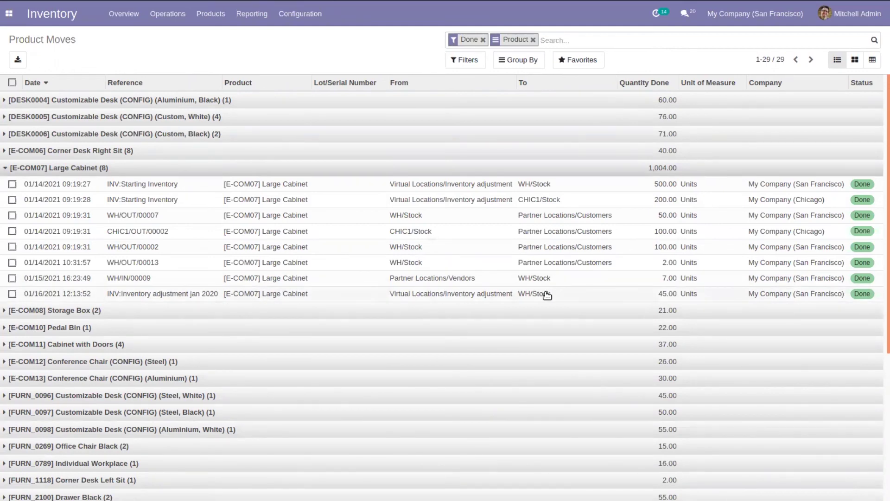
click(211, 16)
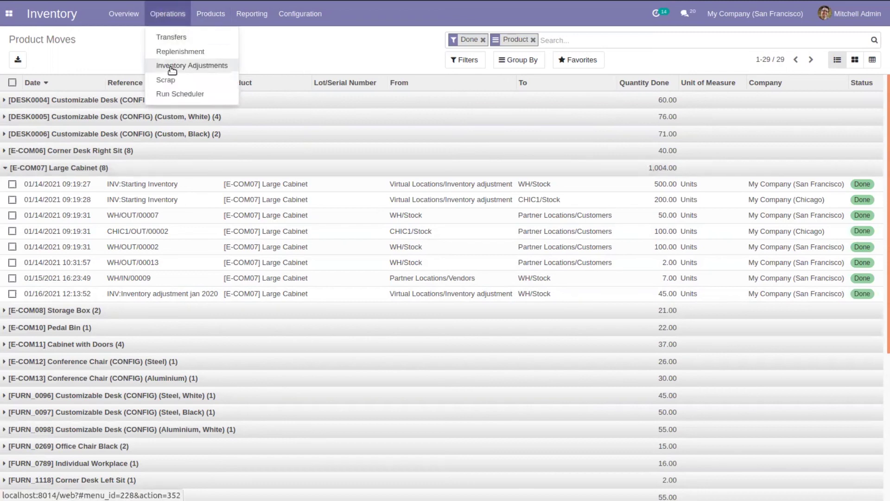
Start counting 'Inventory for Cable Management Box' and select its CM-BOX-00002 lot line.
click(172, 68)
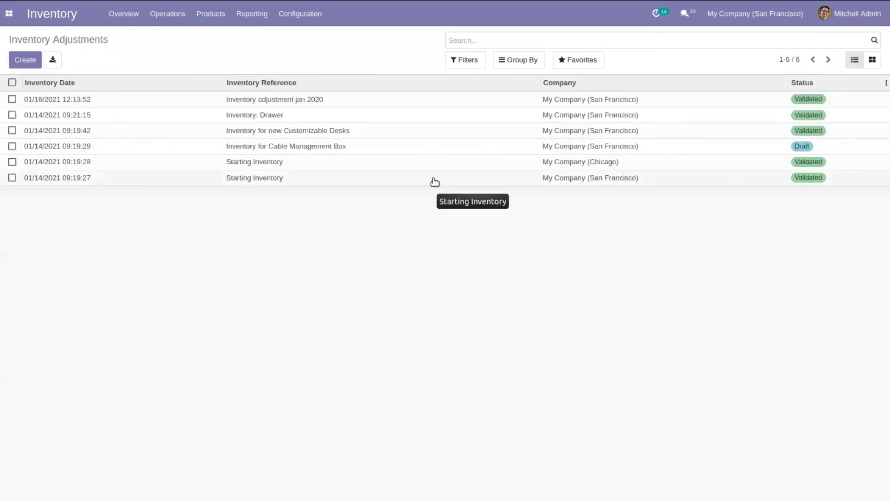
click(417, 147)
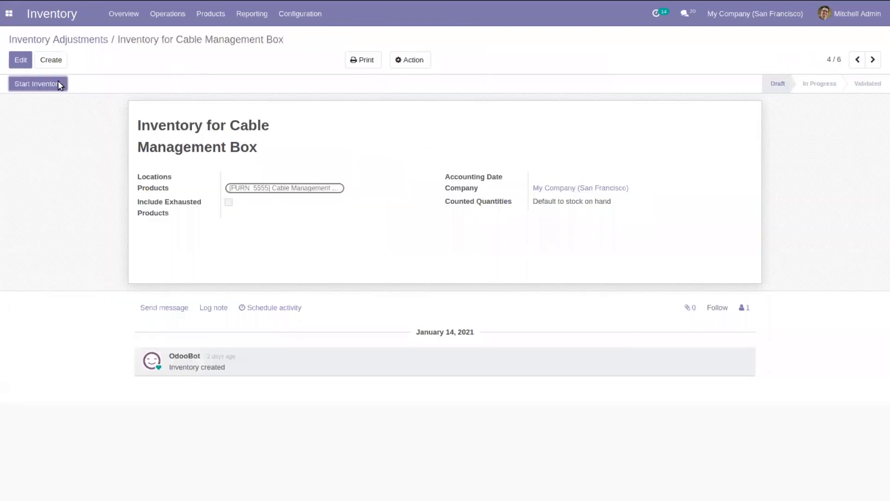
click(31, 83)
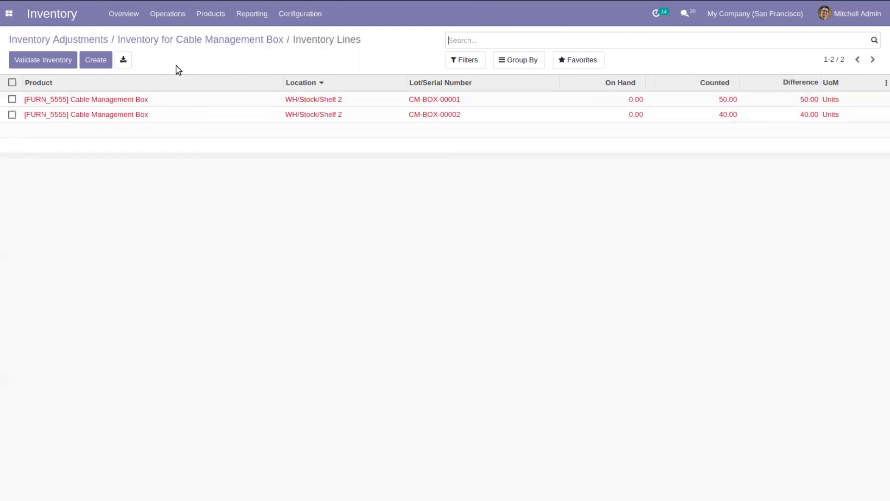
click(12, 115)
Delete the CM-BOX-00002 line and validate the inventory, leaving only lot CM-BOX-00001.
click(423, 62)
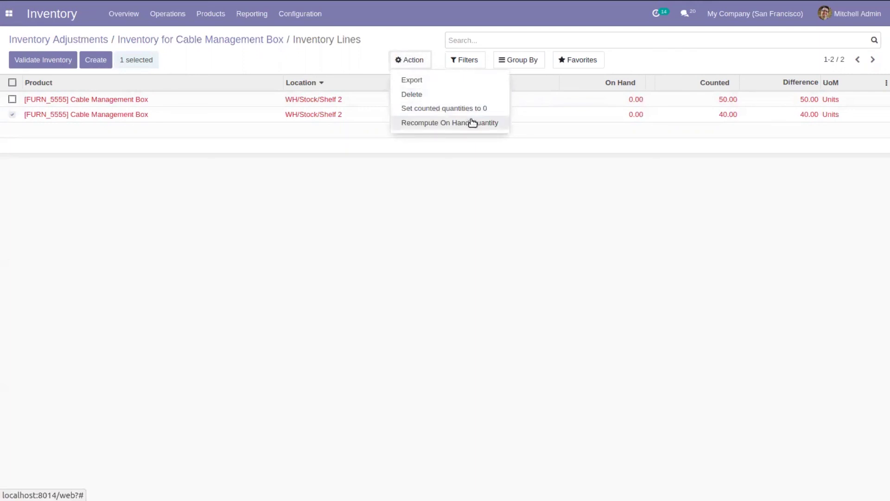
click(441, 93)
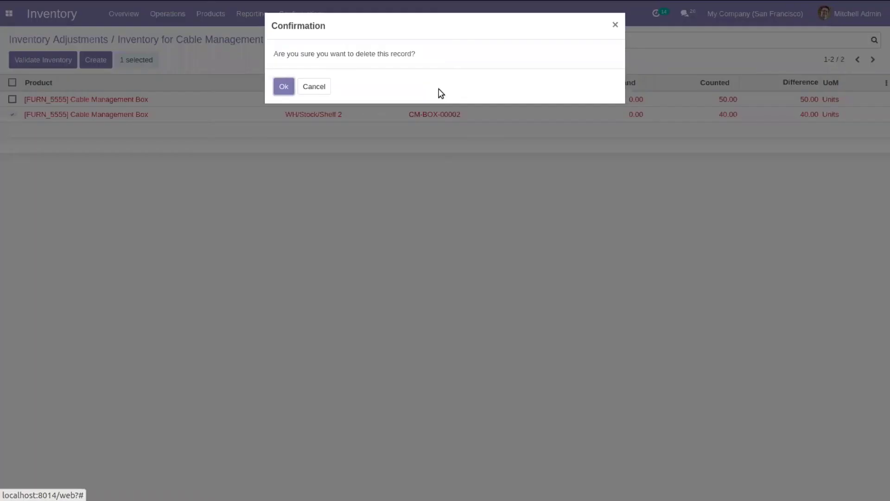
click(282, 87)
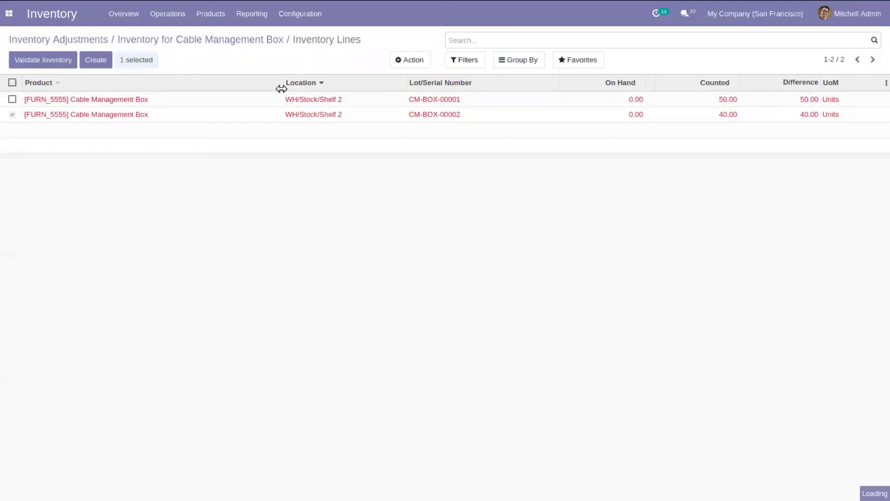
click(58, 59)
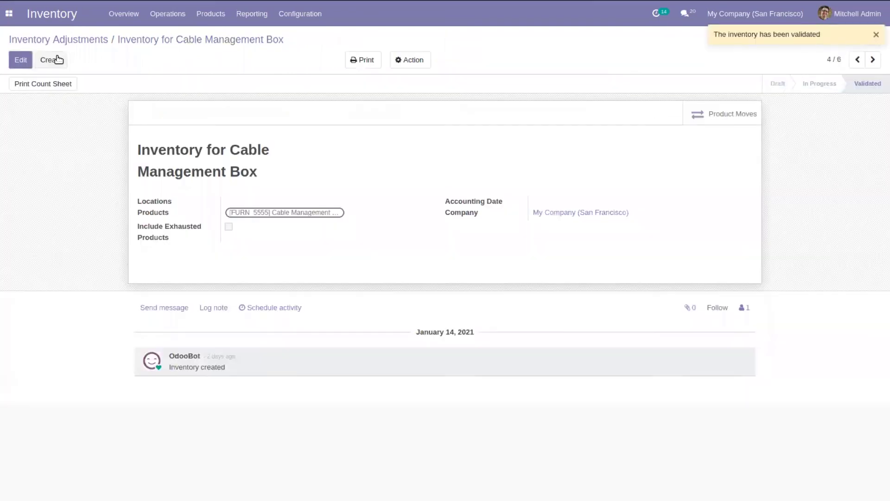
Review the adjustment's product moves and open lot CM-BOX-00001's move of 50 units to WH/Stock/Shelf 2.
click(705, 112)
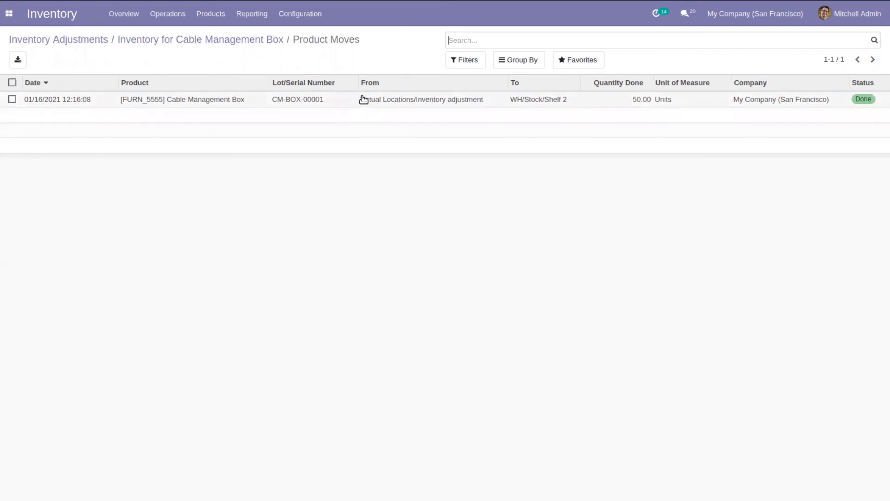
click(565, 101)
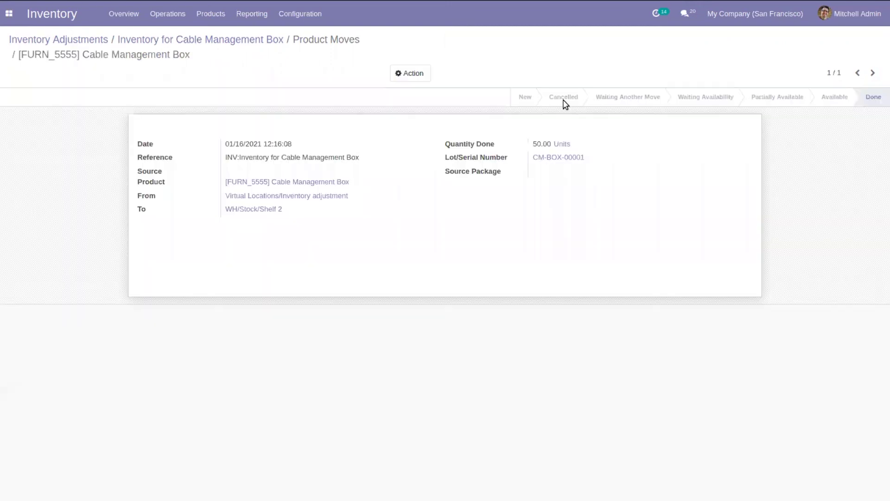